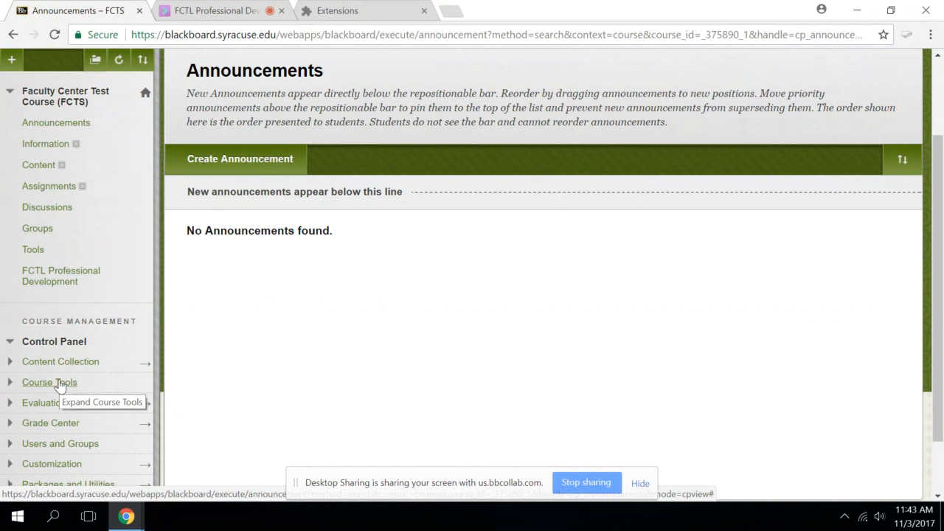
Open Blackboard Collaborate Ultra from the course tools of the Faculty Center Test Course
{"action": "left_click", "coordinate": [59, 384]}
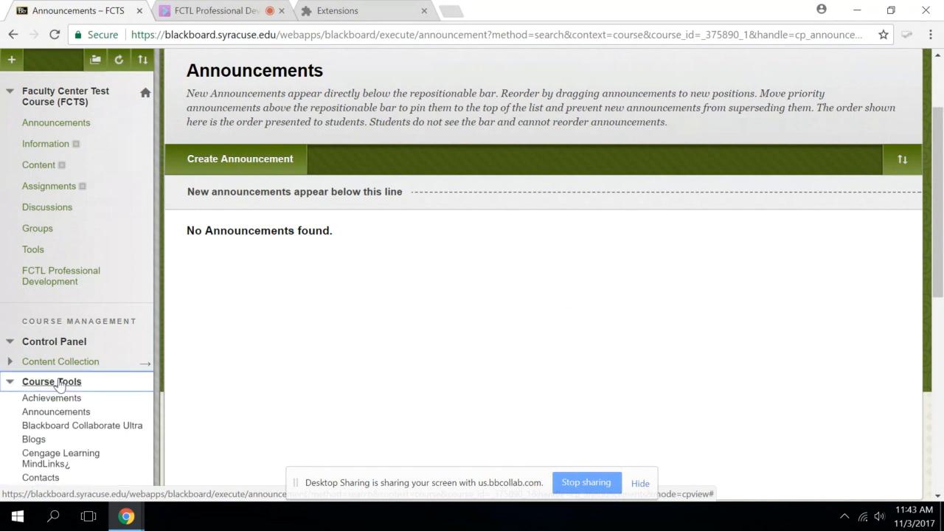
{"action": "scroll", "coordinate": [59, 383], "scroll_direction": "down", "scroll_amount": 1}
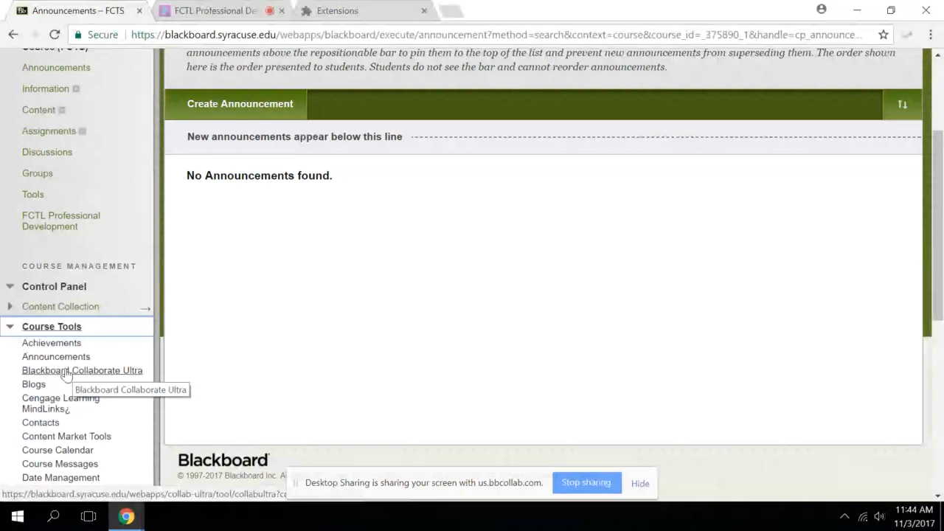
{"action": "left_click", "coordinate": [65, 373]}
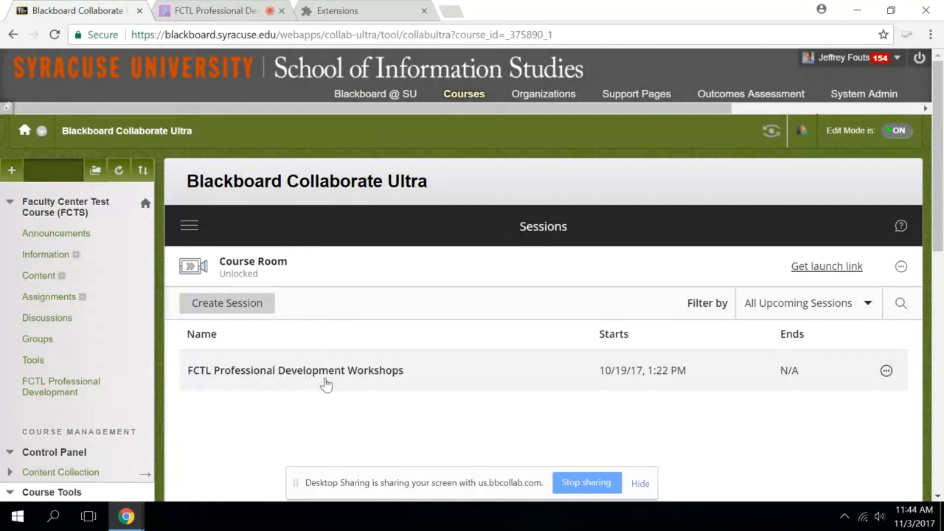
Create a new Collaborate session and name it Faculty Meeting
{"action": "left_click", "coordinate": [235, 304]}
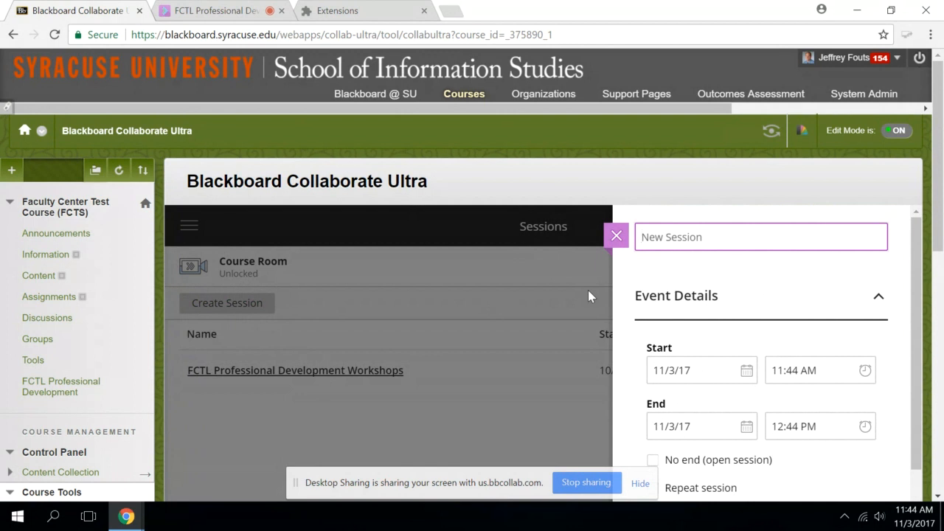
{"action": "type", "text": "FAculty"}
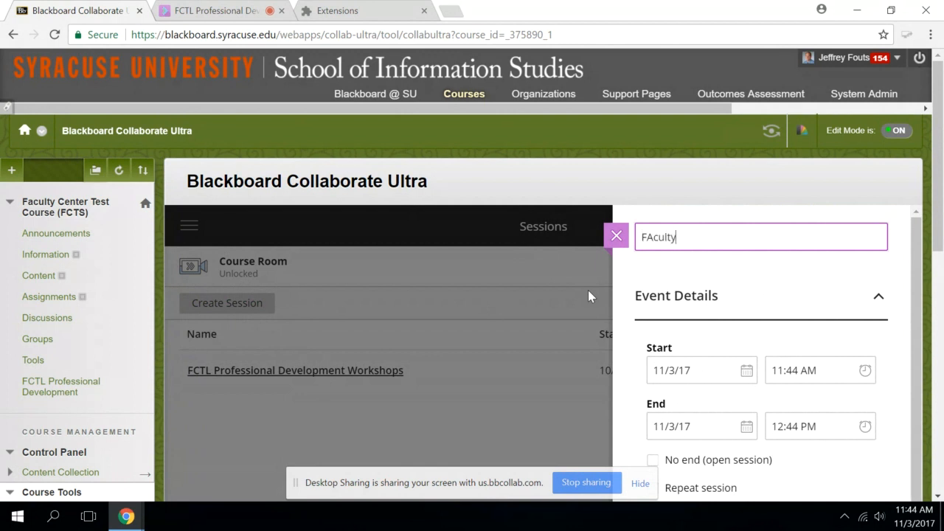
{"action": "key", "text": "BackSpace"}
{"action": "key", "text": "BackSpace"}
{"action": "key", "text": "BackSpace"}
{"action": "key", "text": "BackSpace"}
{"action": "key", "text": "BackSpace"}
{"action": "key", "text": "BackSpace"}
{"action": "type", "text": "aculty Meeting"}
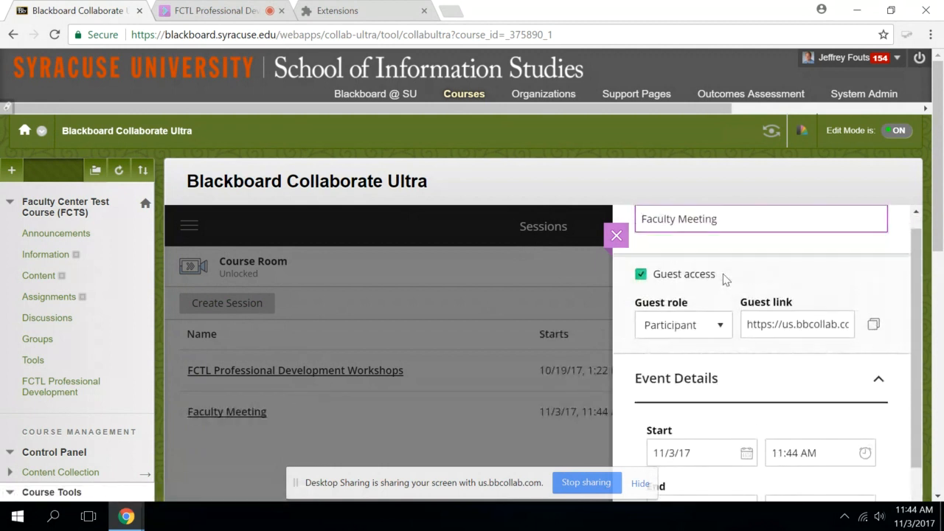
Examine the session's guest access and event details, including the start and end times, open-session choice and early entry options
{"action": "scroll", "coordinate": [726, 280], "scroll_direction": "up", "scroll_amount": 1}
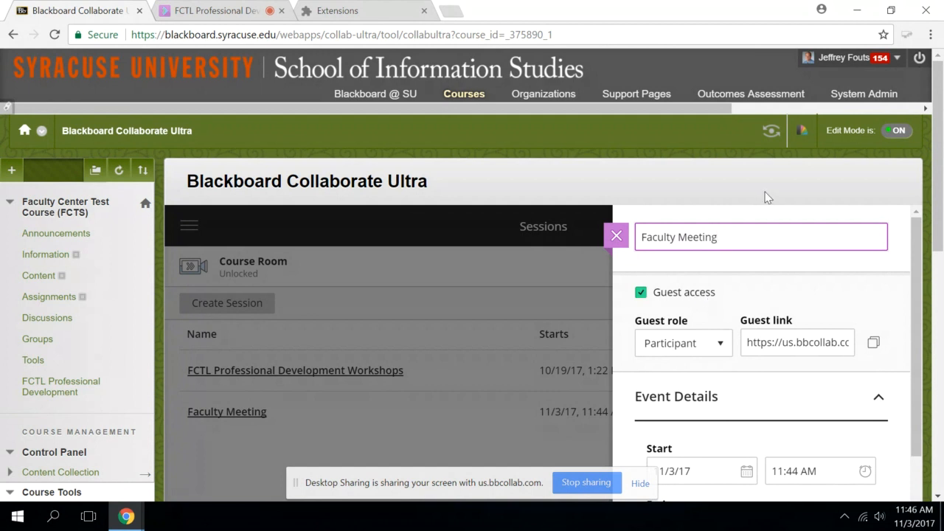
{"action": "scroll", "coordinate": [782, 287], "scroll_direction": "down", "scroll_amount": 2}
{"action": "scroll", "coordinate": [784, 291], "scroll_direction": "down", "scroll_amount": 2}
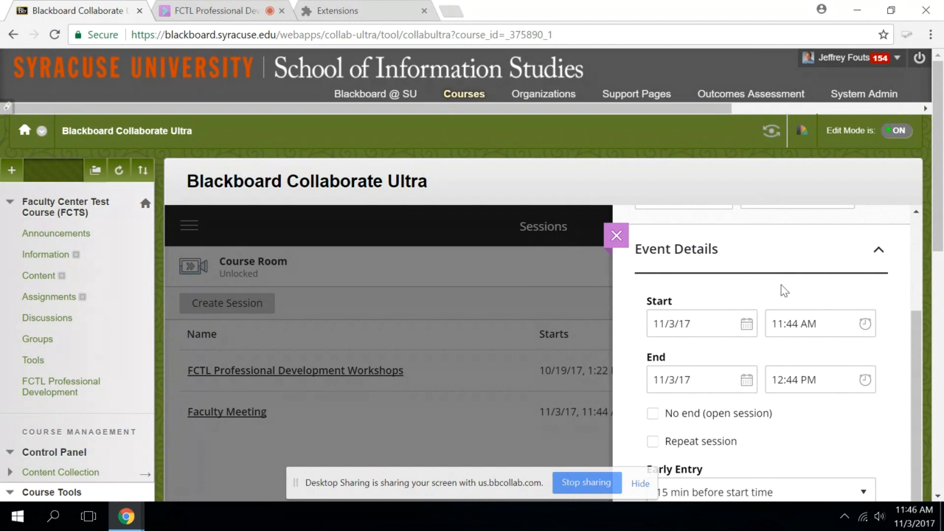
{"action": "left_click", "coordinate": [760, 416]}
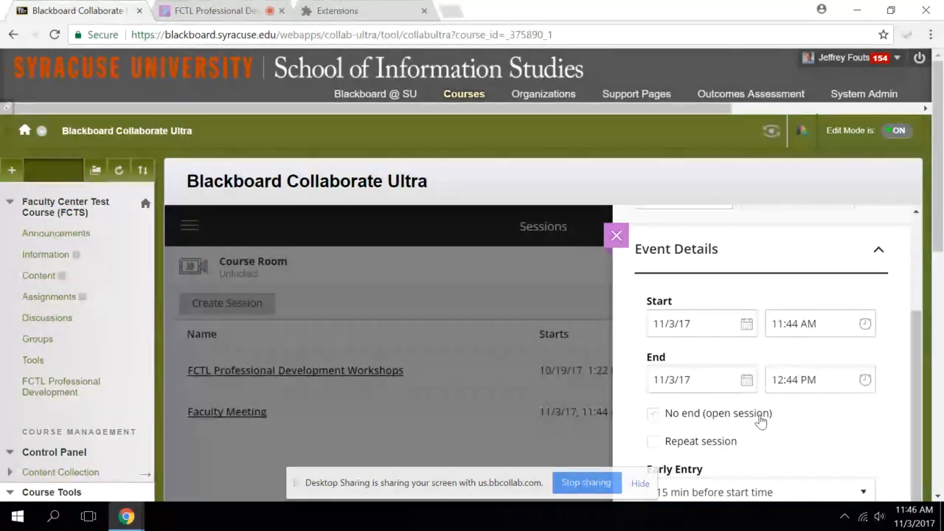
{"action": "scroll", "coordinate": [744, 414], "scroll_direction": "down", "scroll_amount": 1}
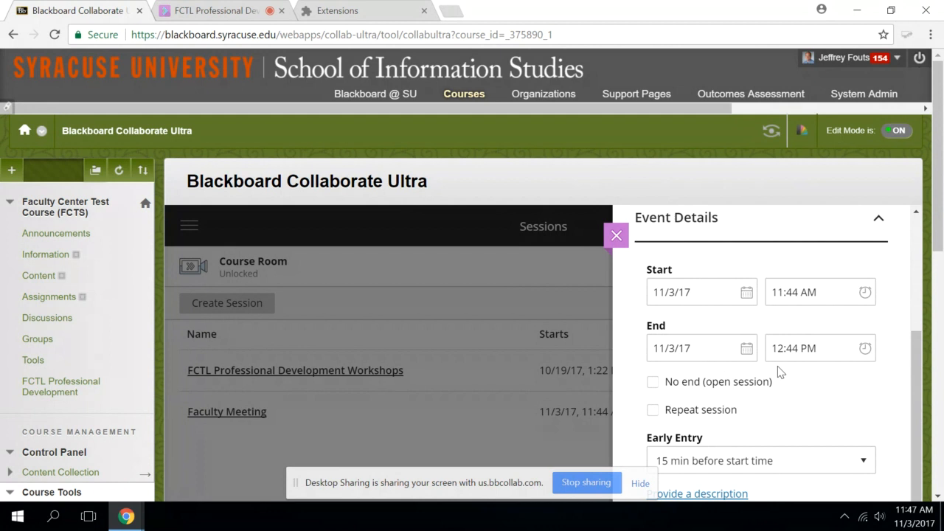
{"action": "scroll", "coordinate": [780, 375], "scroll_direction": "down", "scroll_amount": 3}
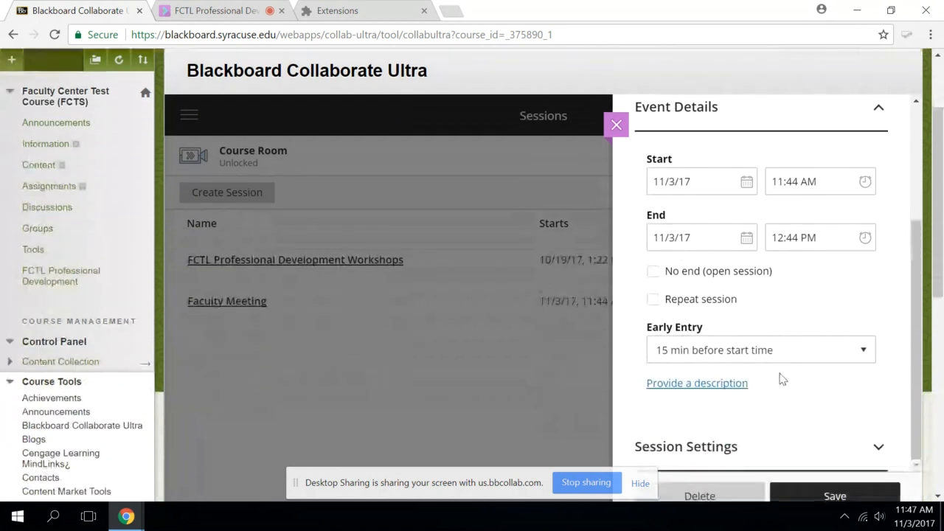
{"action": "left_click", "coordinate": [751, 353]}
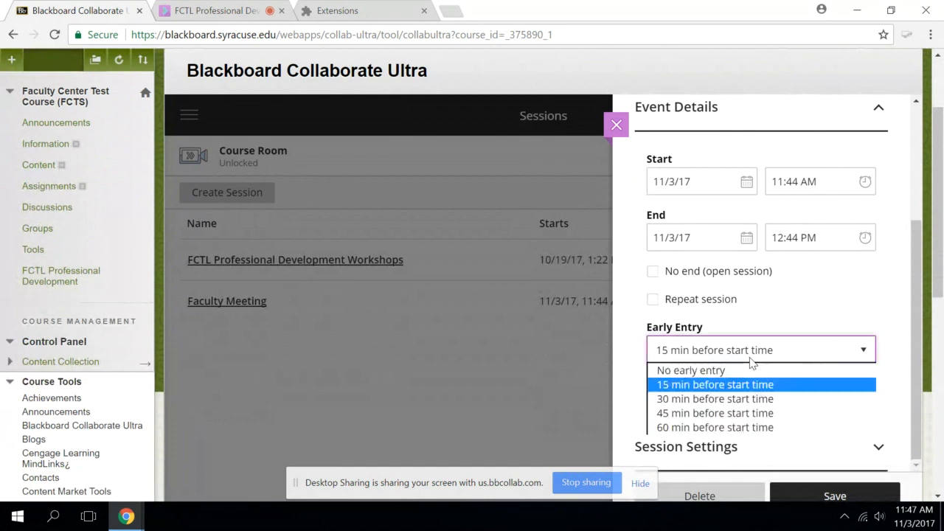
{"action": "scroll", "coordinate": [750, 362], "scroll_direction": "down", "scroll_amount": 2}
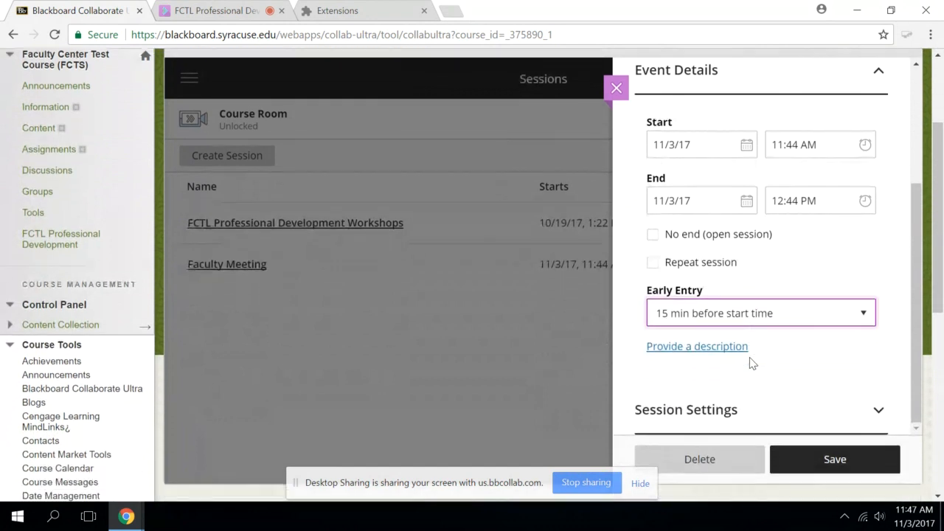
{"action": "left_click", "coordinate": [790, 320]}
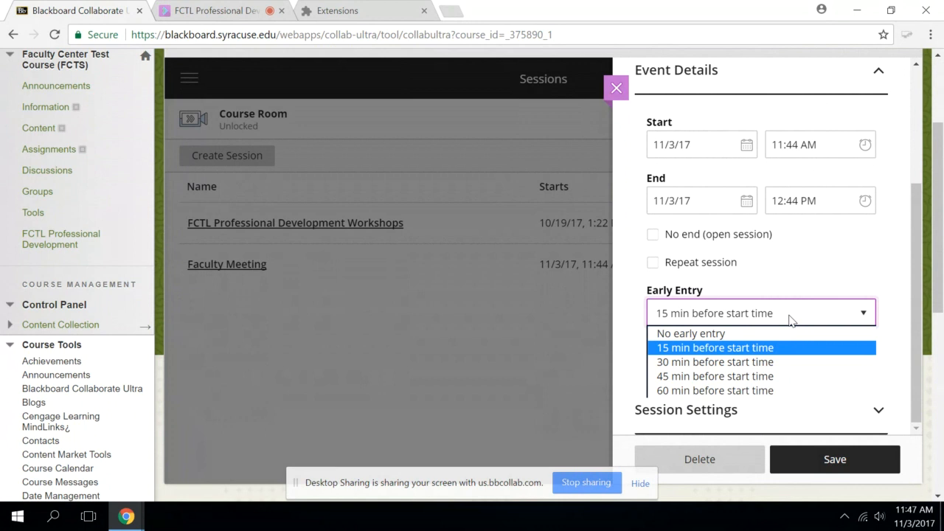
{"action": "double_click", "coordinate": [815, 288]}
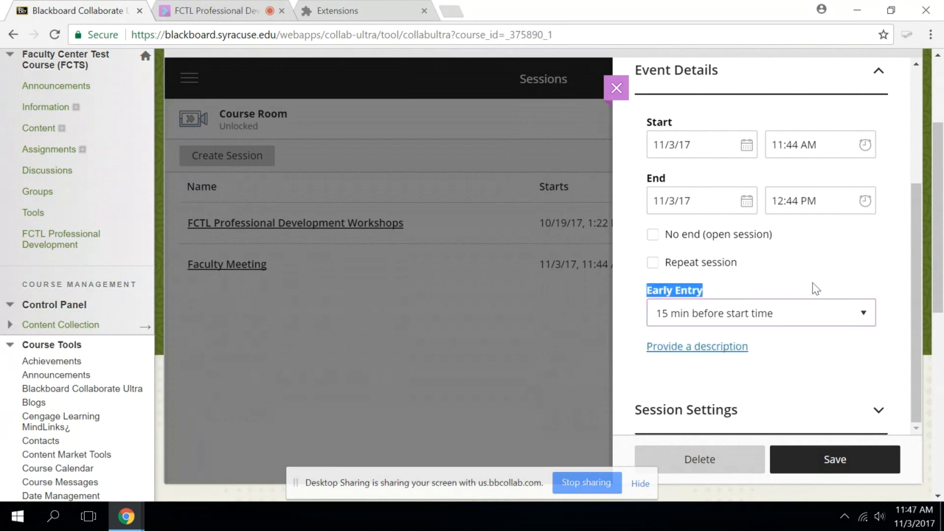
{"action": "scroll", "coordinate": [800, 328], "scroll_direction": "down", "scroll_amount": 1}
{"action": "scroll", "coordinate": [798, 327], "scroll_direction": "down", "scroll_amount": 1}
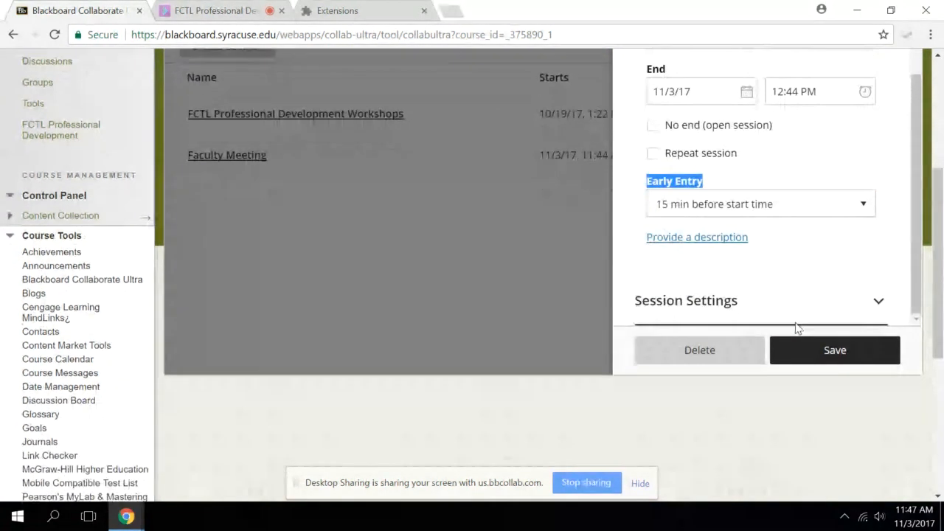
In the session settings, restrict participants to chatting privately only with moderators, and save the Faculty Meeting session
{"action": "left_click", "coordinate": [874, 304]}
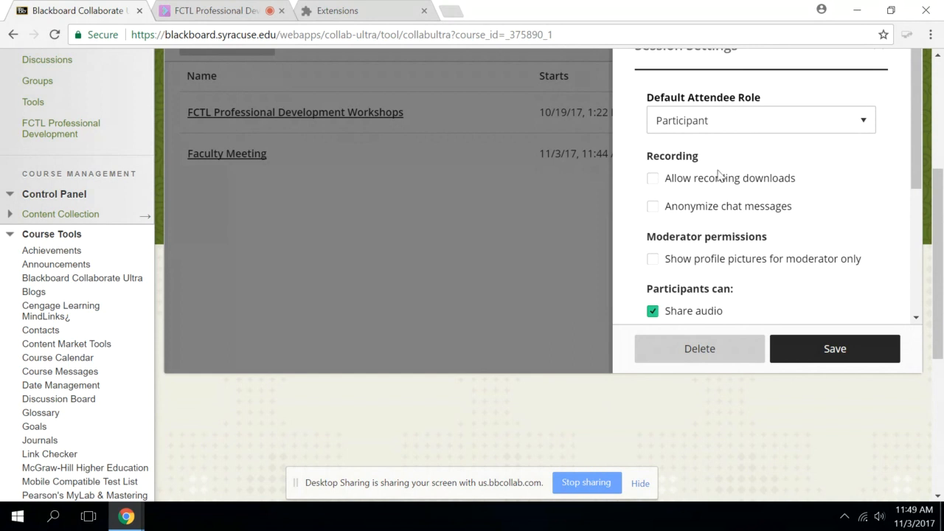
{"action": "scroll", "coordinate": [727, 207], "scroll_direction": "down", "scroll_amount": 1}
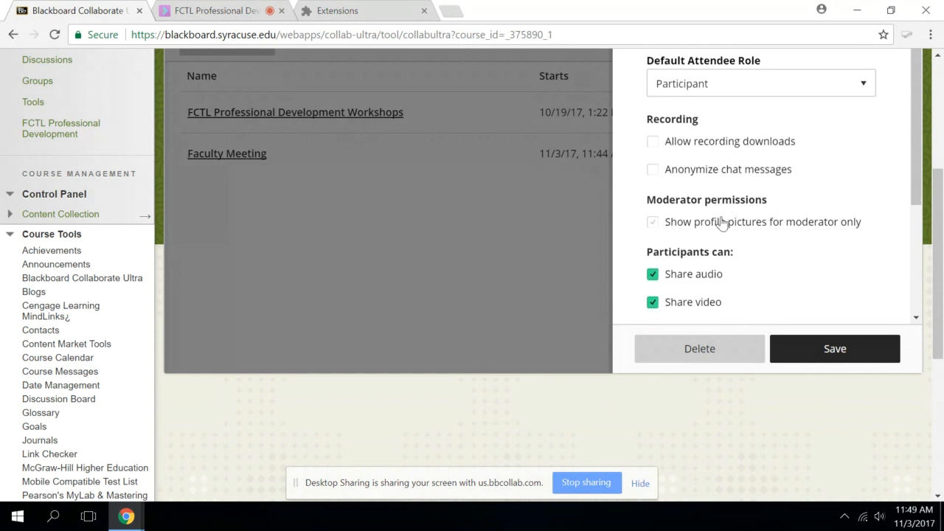
{"action": "scroll", "coordinate": [720, 219], "scroll_direction": "down", "scroll_amount": 1}
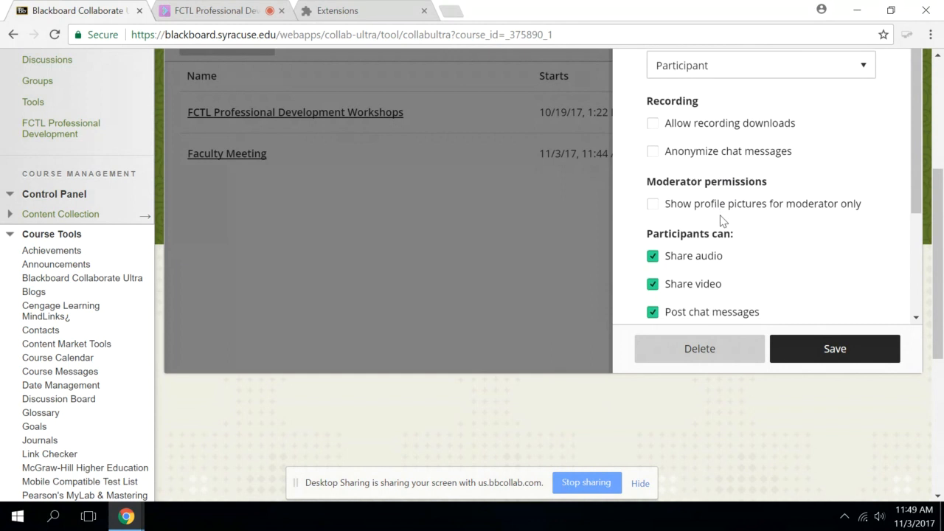
{"action": "scroll", "coordinate": [722, 221], "scroll_direction": "down", "scroll_amount": 4}
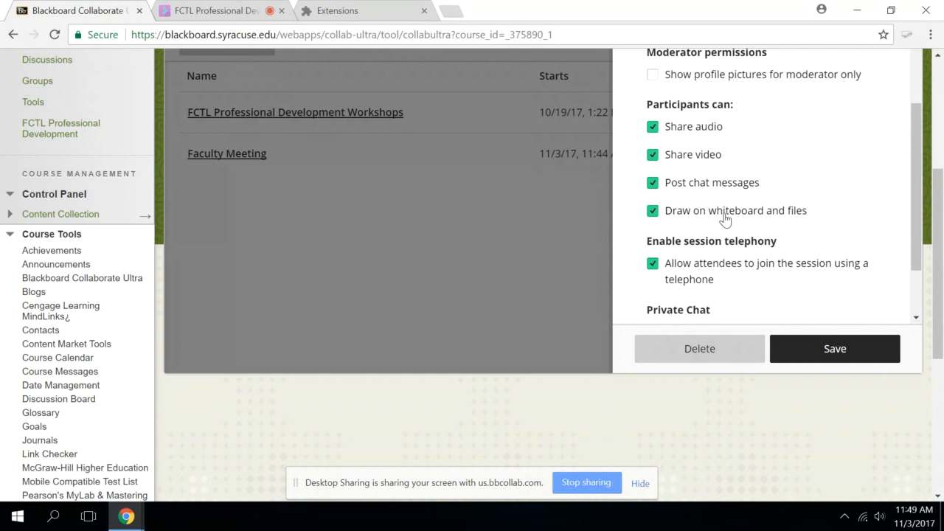
{"action": "scroll", "coordinate": [725, 219], "scroll_direction": "down", "scroll_amount": 1}
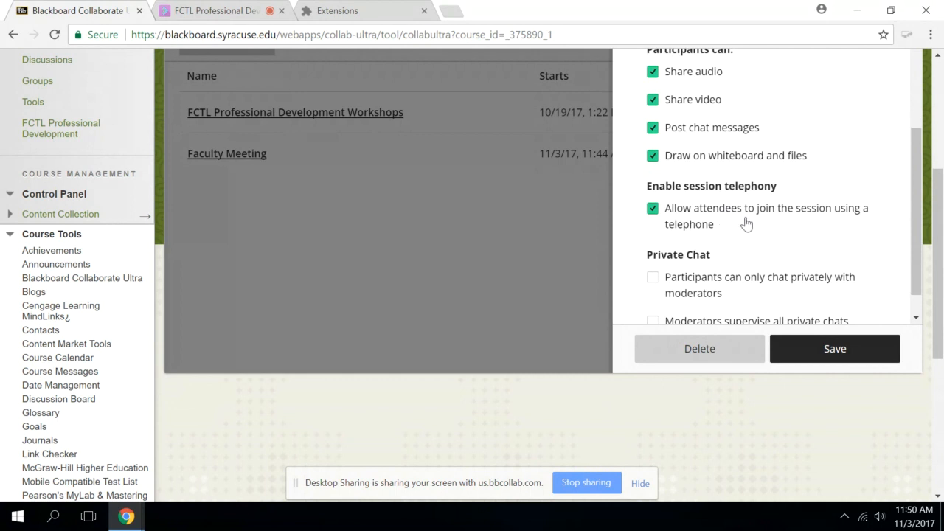
{"action": "scroll", "coordinate": [747, 224], "scroll_direction": "down", "scroll_amount": 1}
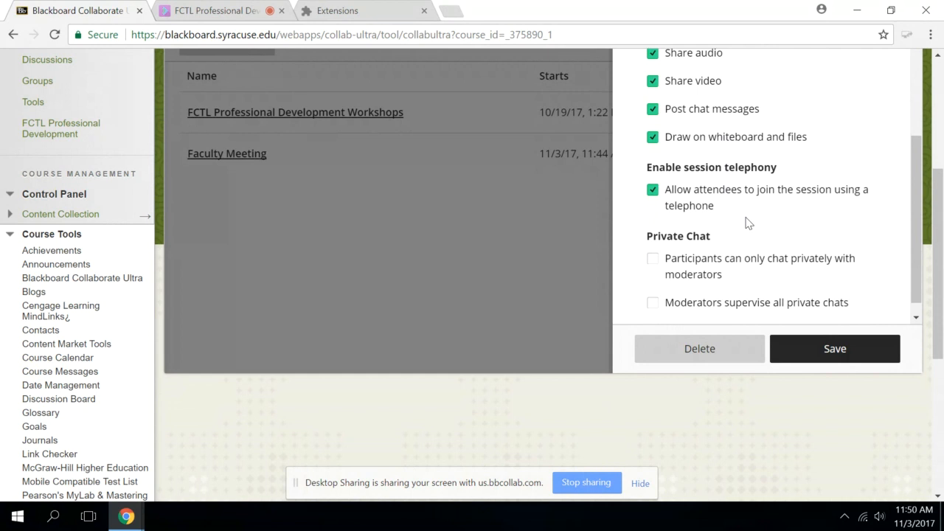
{"action": "scroll", "coordinate": [747, 224], "scroll_direction": "down", "scroll_amount": 1}
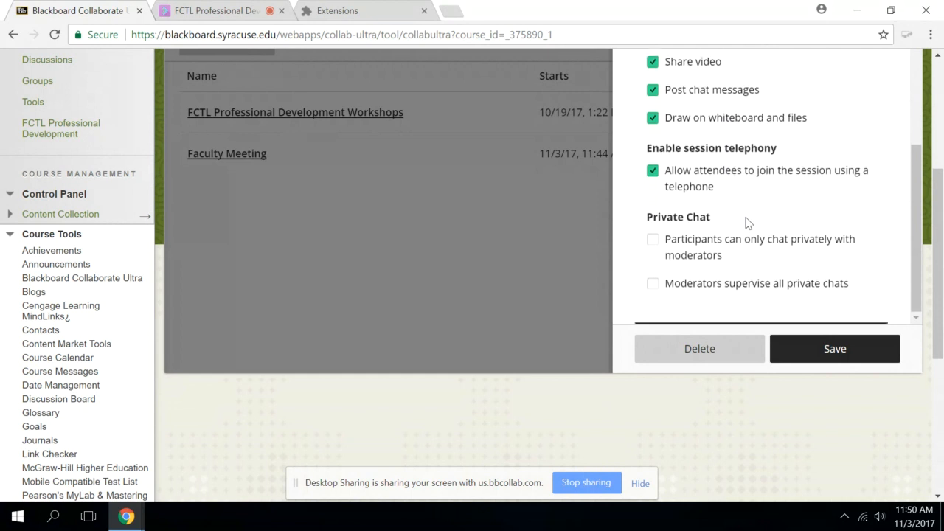
{"action": "scroll", "coordinate": [746, 223], "scroll_direction": "down", "scroll_amount": 1}
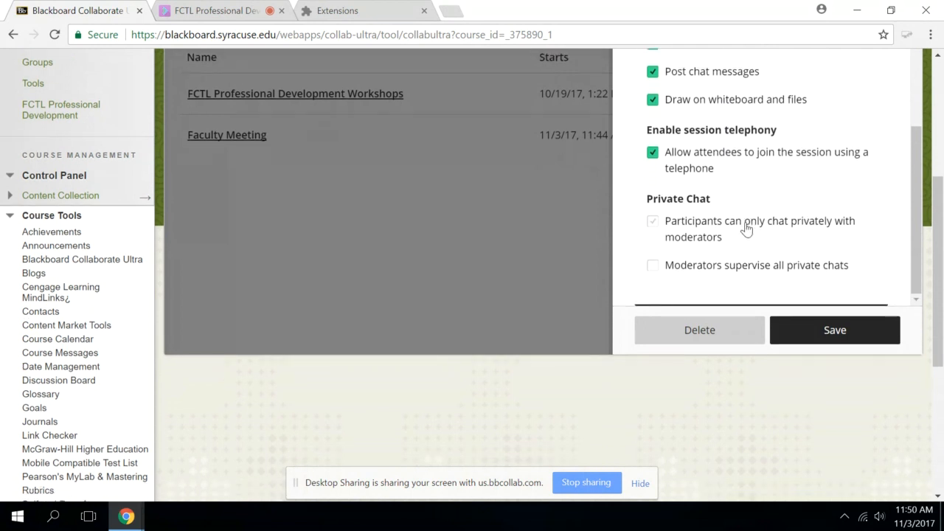
{"action": "left_click", "coordinate": [652, 223]}
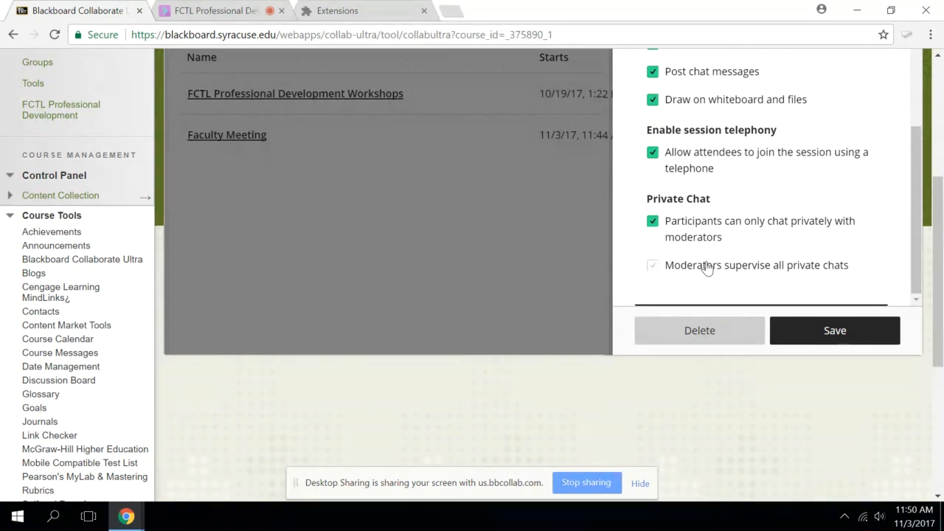
{"action": "left_click", "coordinate": [834, 330]}
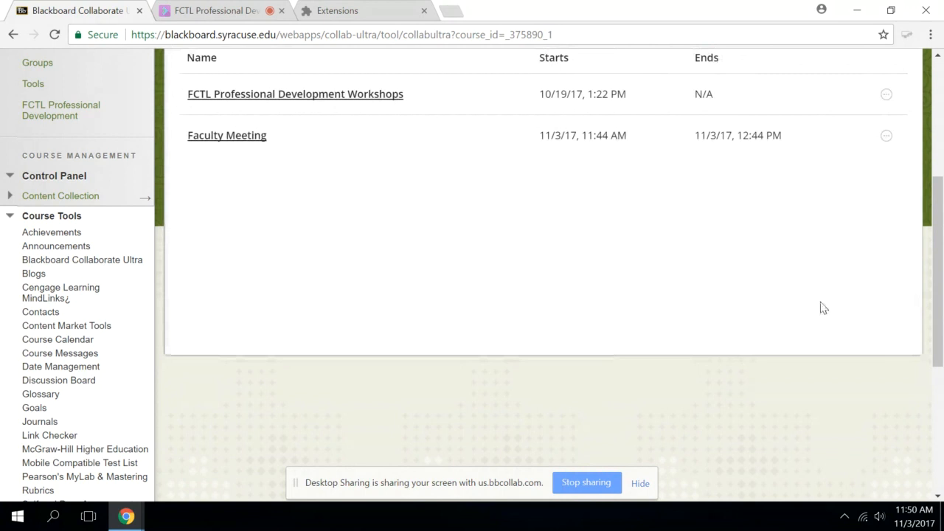
Edit the Faculty Meeting session to have no end (open session) and save it
{"action": "scroll", "coordinate": [755, 265], "scroll_direction": "up", "scroll_amount": 2}
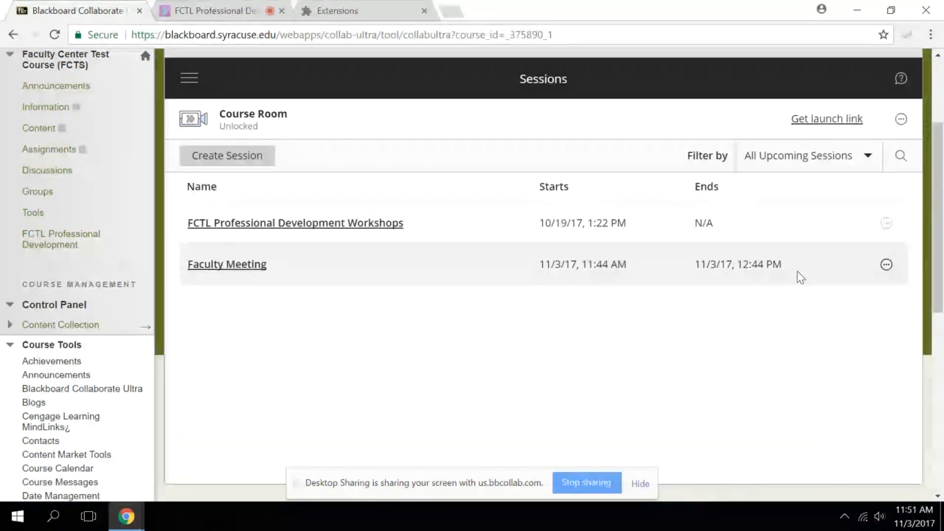
{"action": "left_click", "coordinate": [886, 266]}
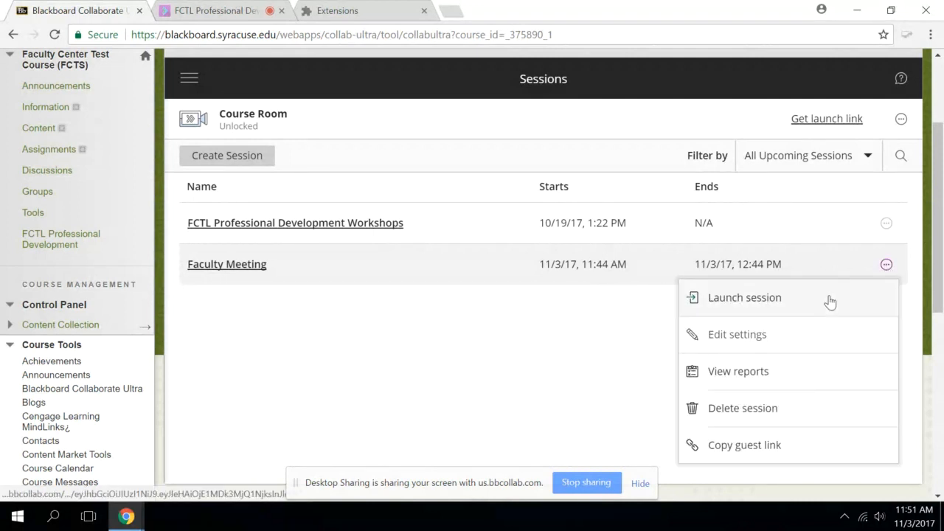
{"action": "left_click", "coordinate": [766, 334]}
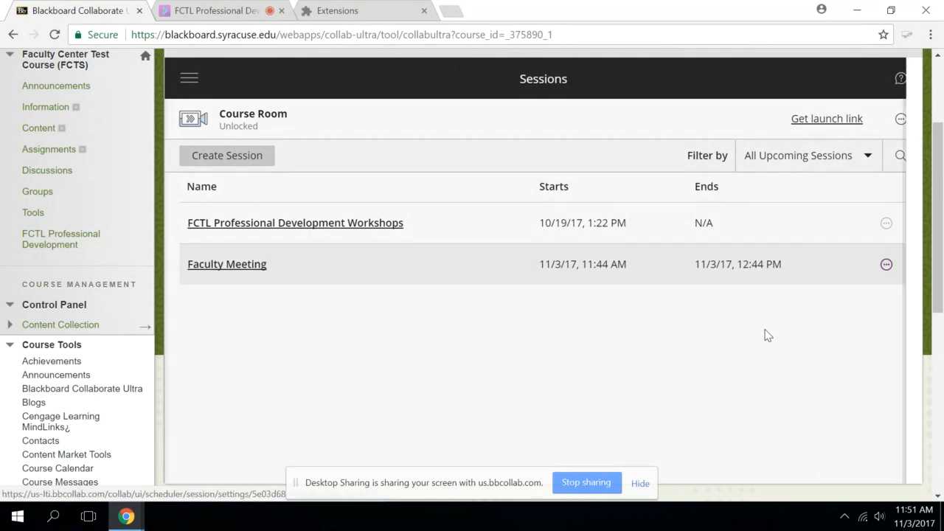
{"action": "scroll", "coordinate": [767, 332], "scroll_direction": "down", "scroll_amount": 1}
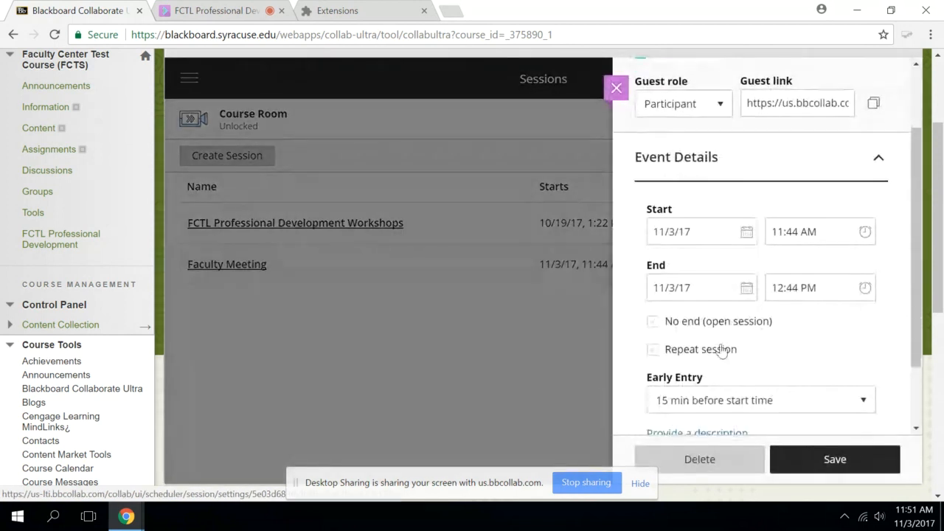
{"action": "left_click", "coordinate": [654, 323]}
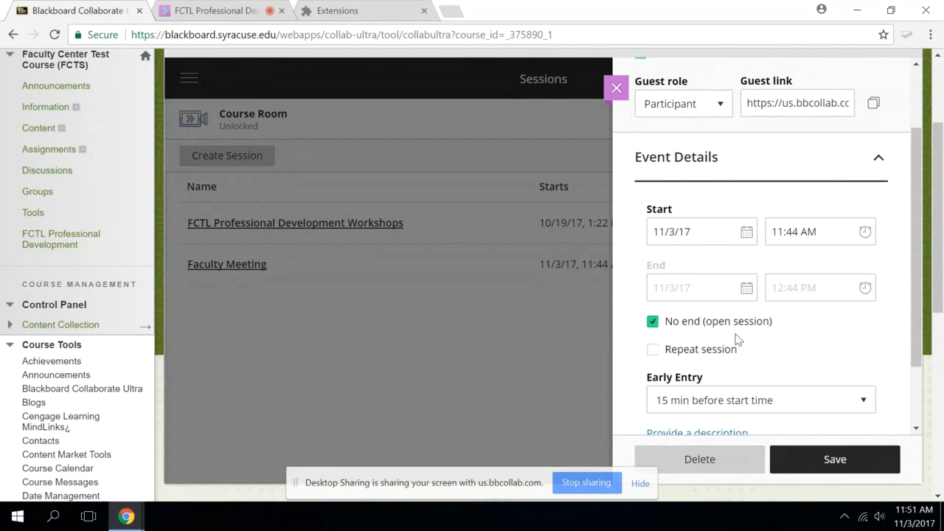
{"action": "left_click", "coordinate": [798, 463]}
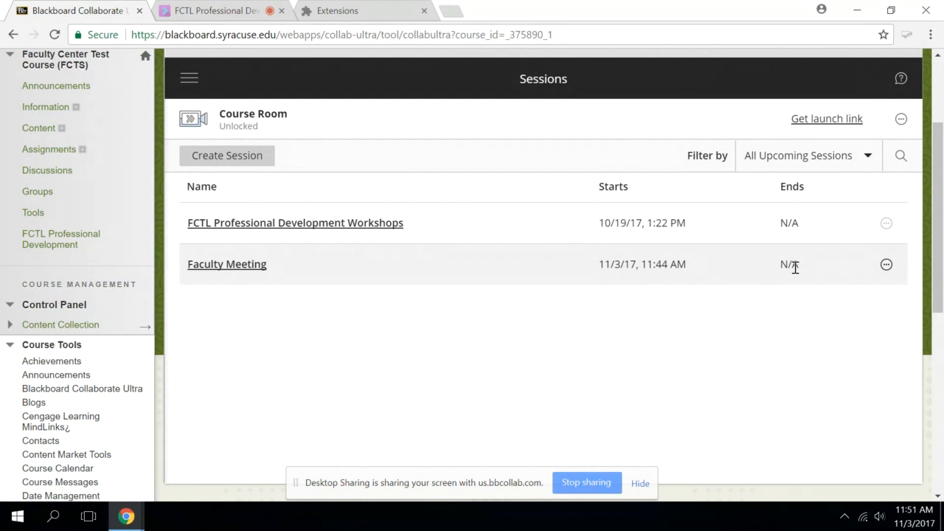
Copy the guest link of the Faculty Meeting session from its session options
{"action": "left_click", "coordinate": [885, 266]}
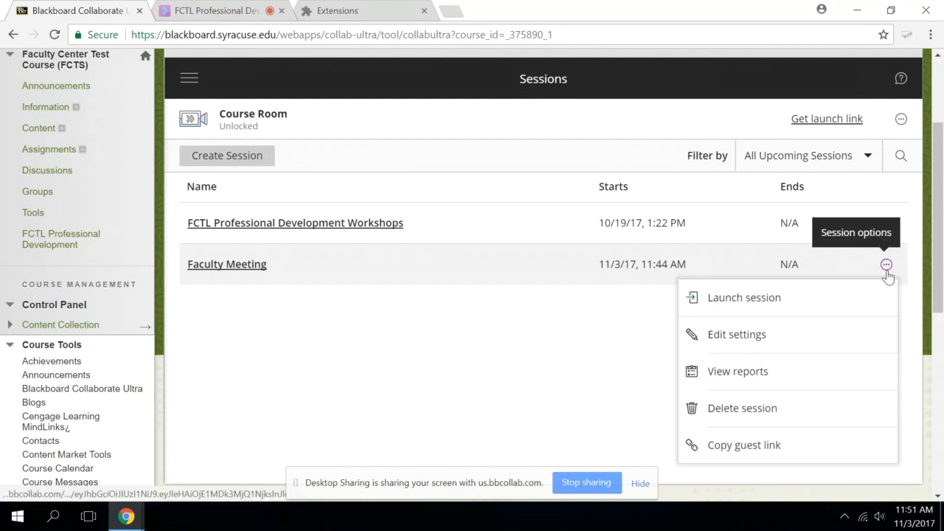
{"action": "left_click", "coordinate": [770, 446]}
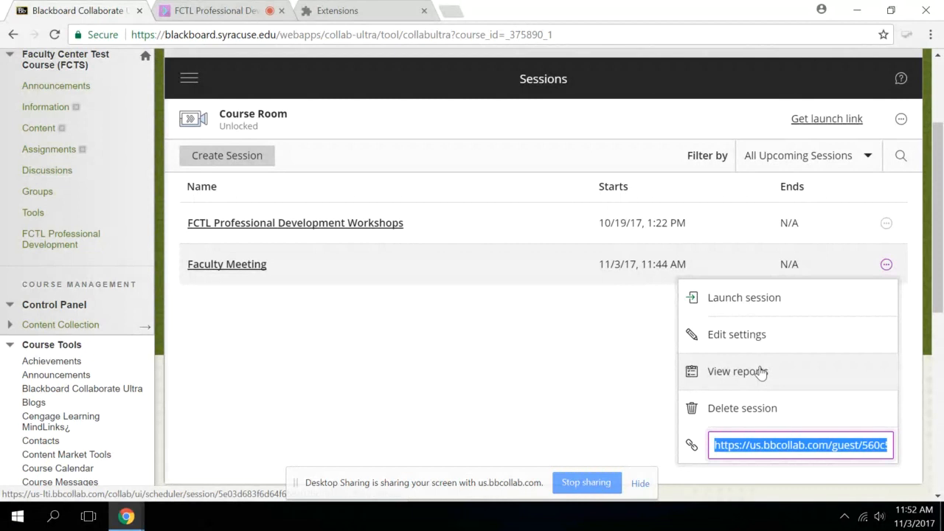
{"action": "left_click", "coordinate": [577, 367]}
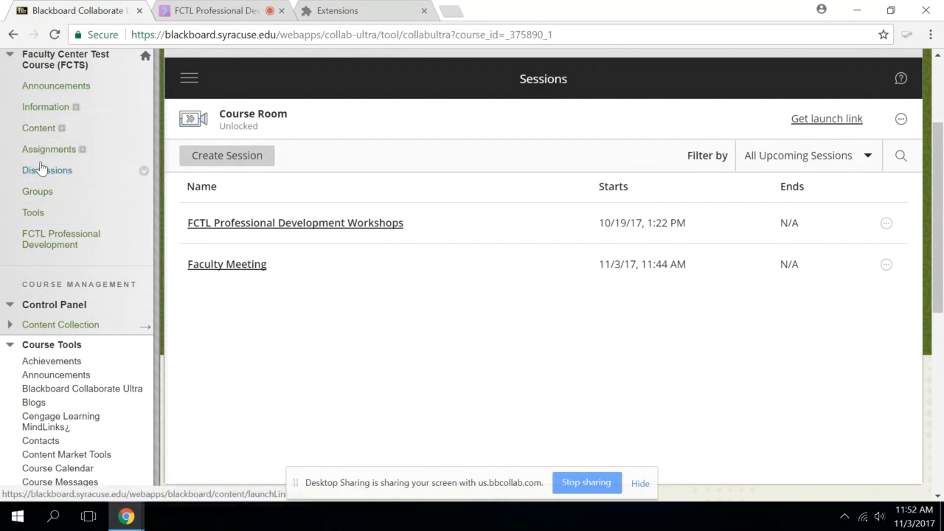
Add a tool link named Blackboard Collaborate, of type Blackboard Collaborate Ultra, to the course menu and make it available to users
{"action": "scroll", "coordinate": [40, 168], "scroll_direction": "up", "scroll_amount": 2}
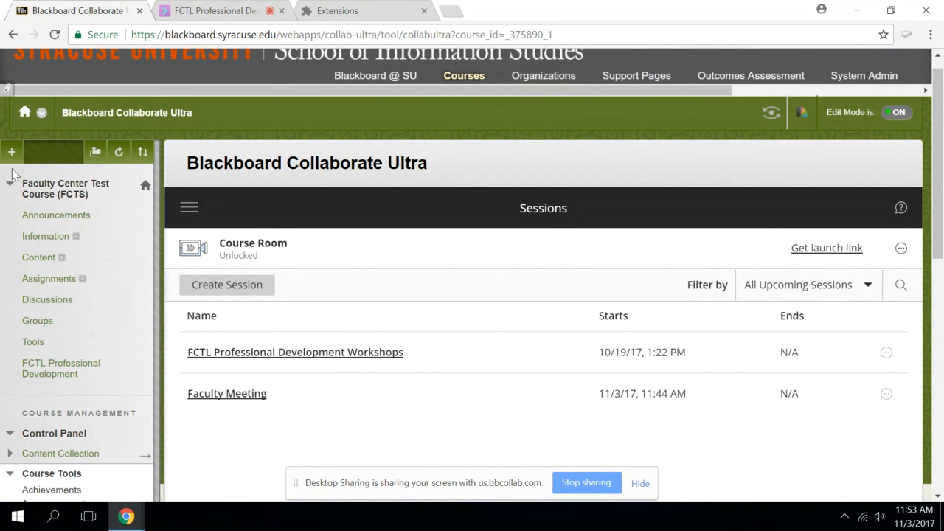
{"action": "left_click", "coordinate": [11, 153]}
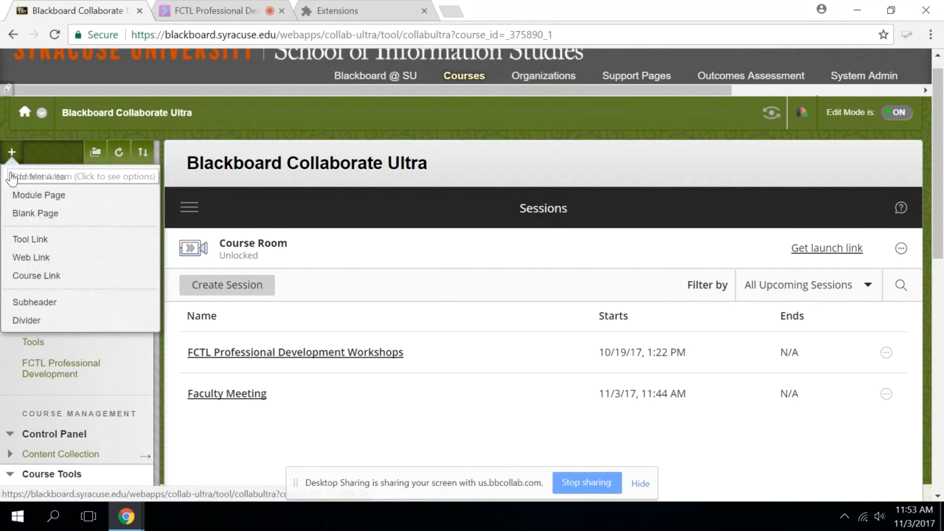
{"action": "left_click", "coordinate": [44, 248]}
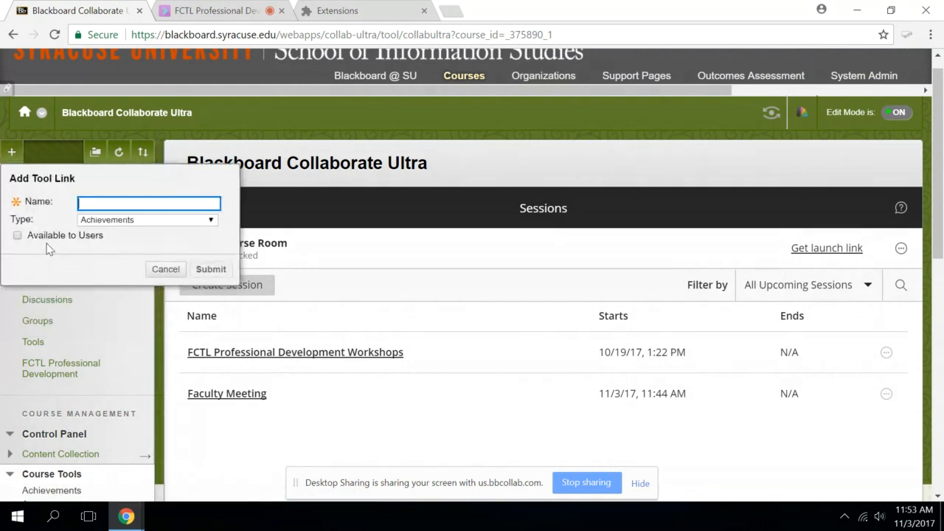
{"action": "type", "text": "Blackbv"}
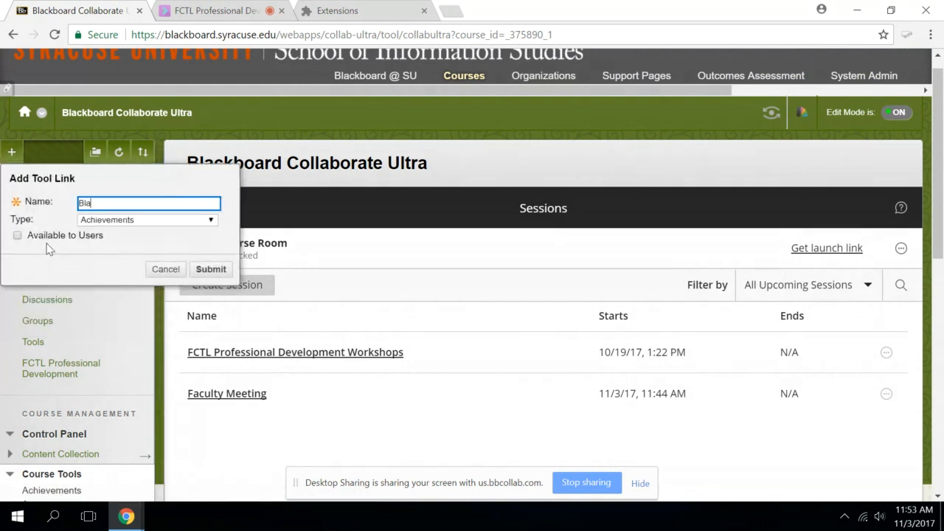
{"action": "type", "text": "oard Collaborate"}
{"action": "left_click", "coordinate": [144, 221]}
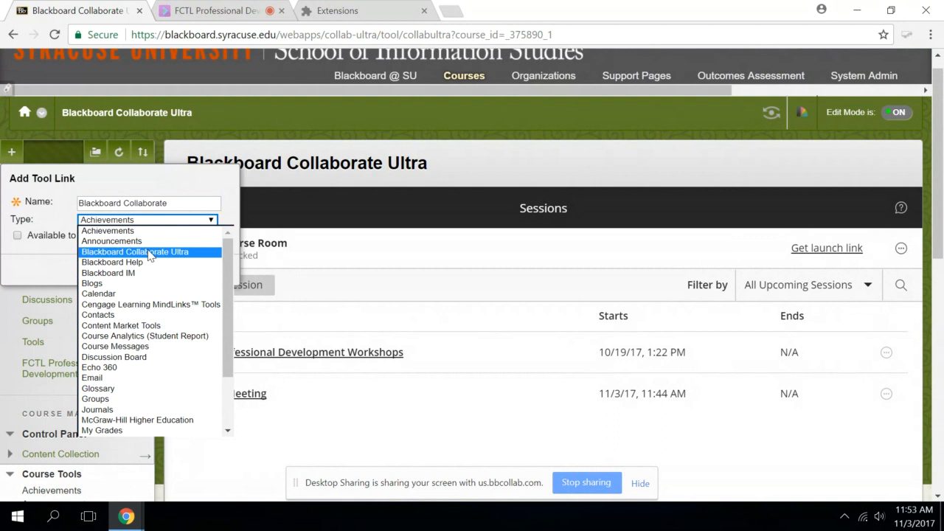
{"action": "left_click", "coordinate": [149, 252]}
{"action": "left_click", "coordinate": [53, 238]}
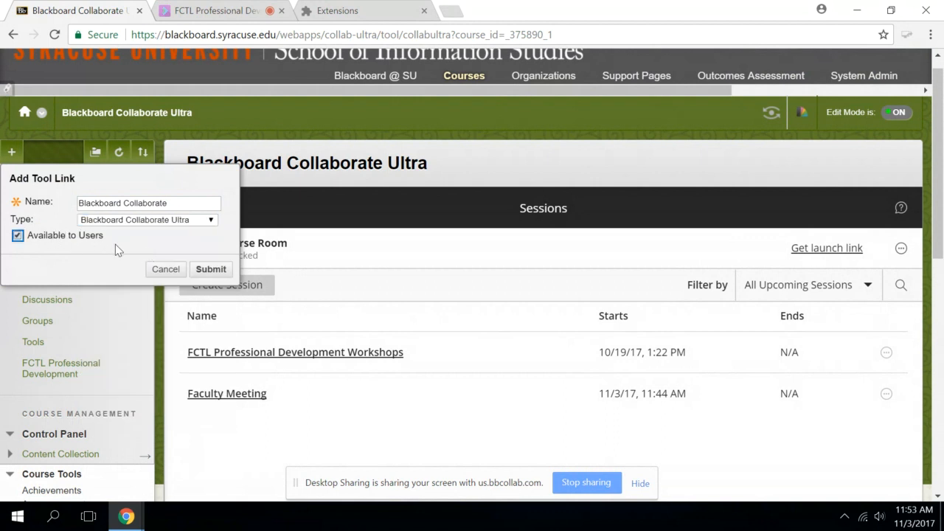
{"action": "left_click", "coordinate": [208, 270]}
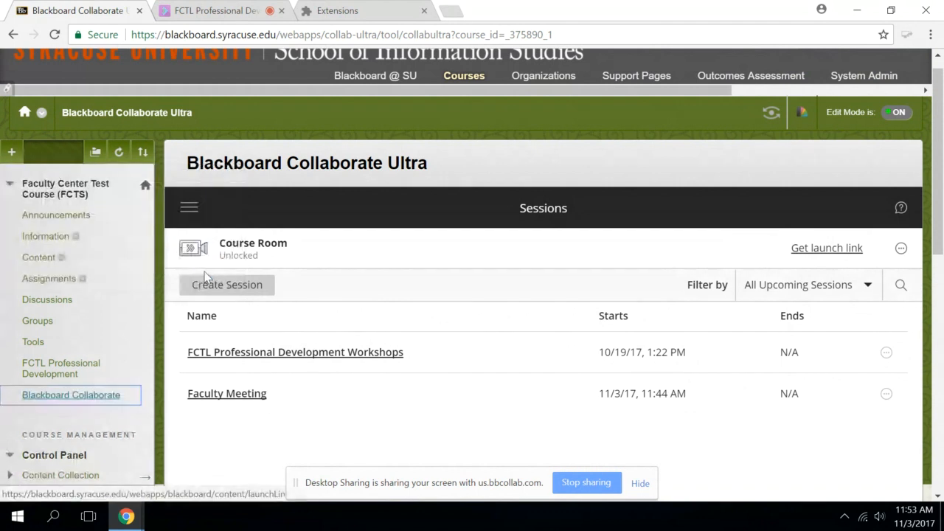
Open Blackboard Collaborate from the course menu and show the available options for the FCTL Professional Development Workshops recording
{"action": "left_click", "coordinate": [73, 396]}
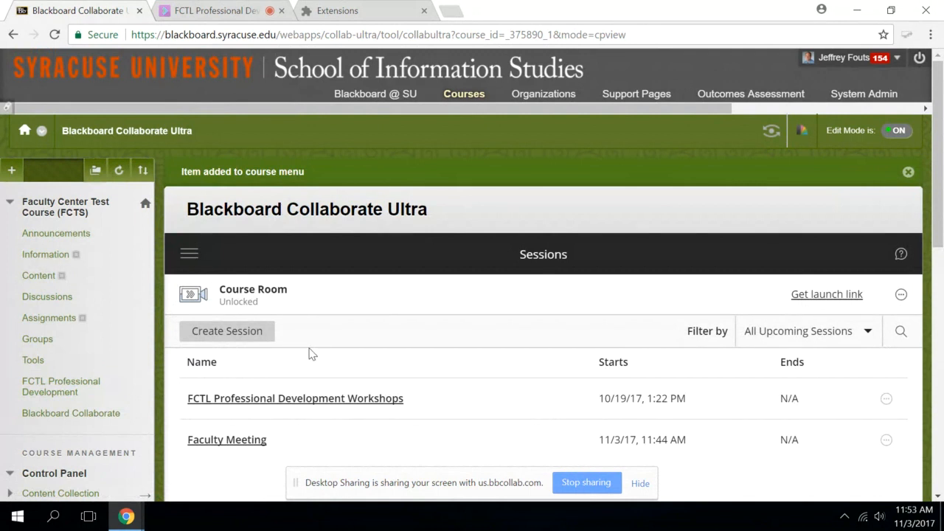
{"action": "left_click", "coordinate": [190, 256]}
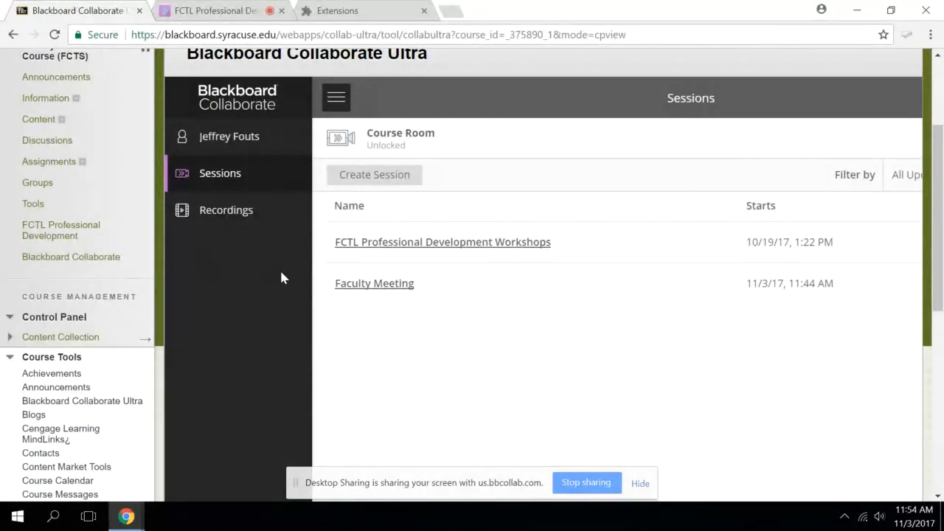
{"action": "left_click", "coordinate": [237, 222]}
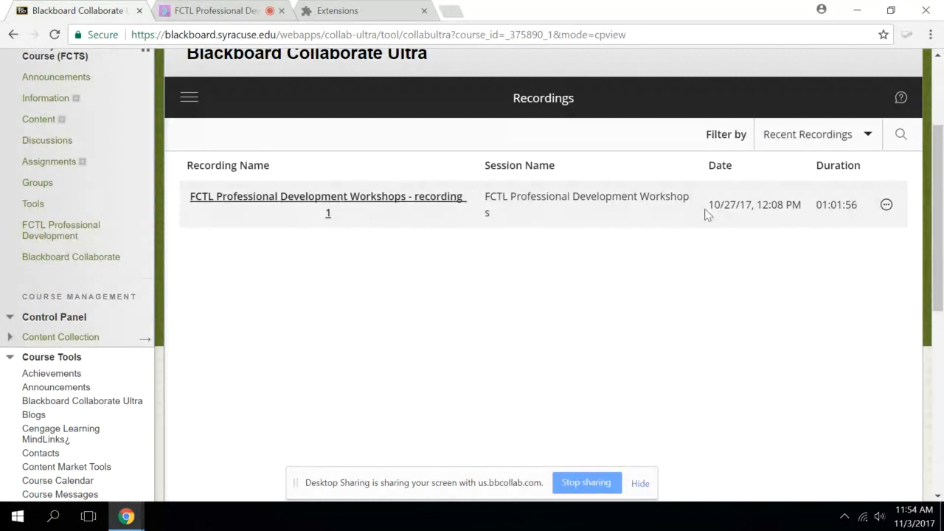
{"action": "left_click", "coordinate": [887, 205]}
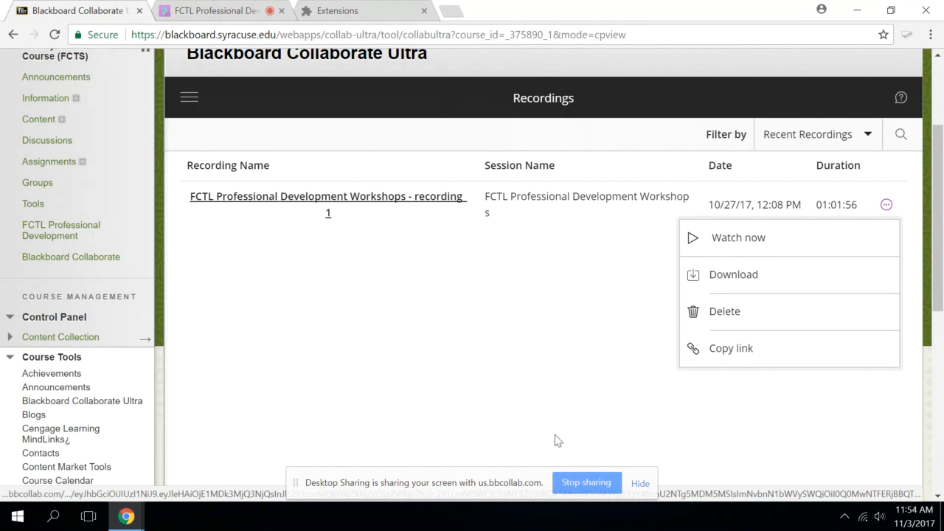
Stop sharing the desktop with the Collaborate session
{"action": "left_click", "coordinate": [588, 479]}
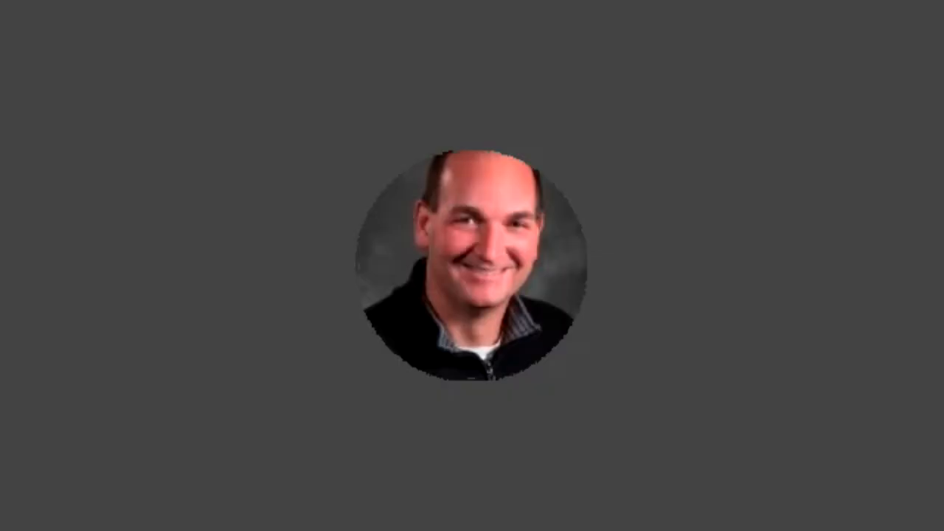